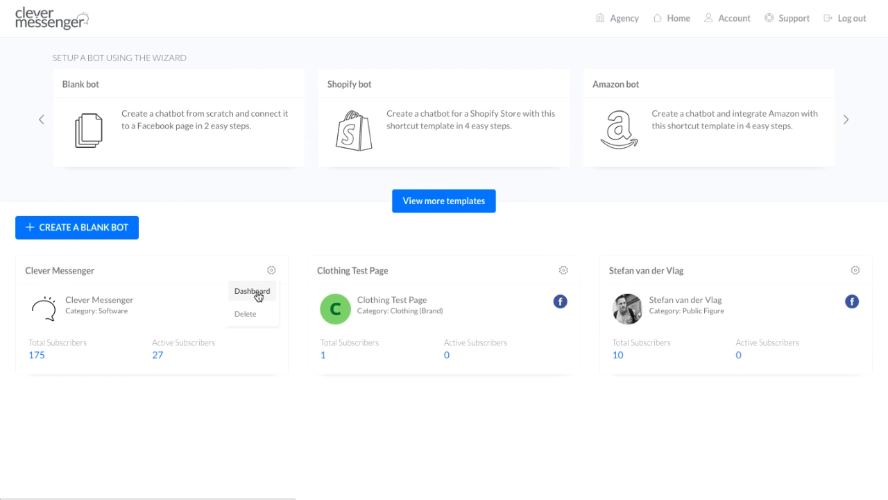
Open the Customer Chat library of the Clever Messenger bot.
left_click(253, 292)
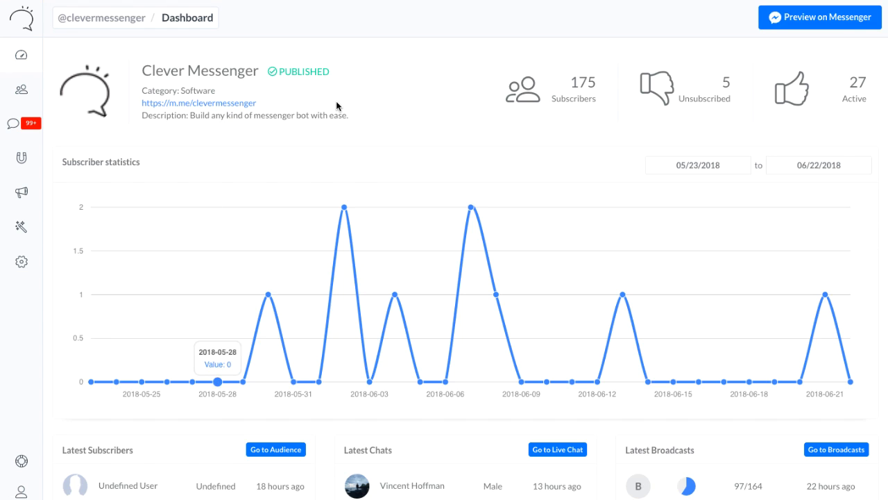
left_click(23, 161)
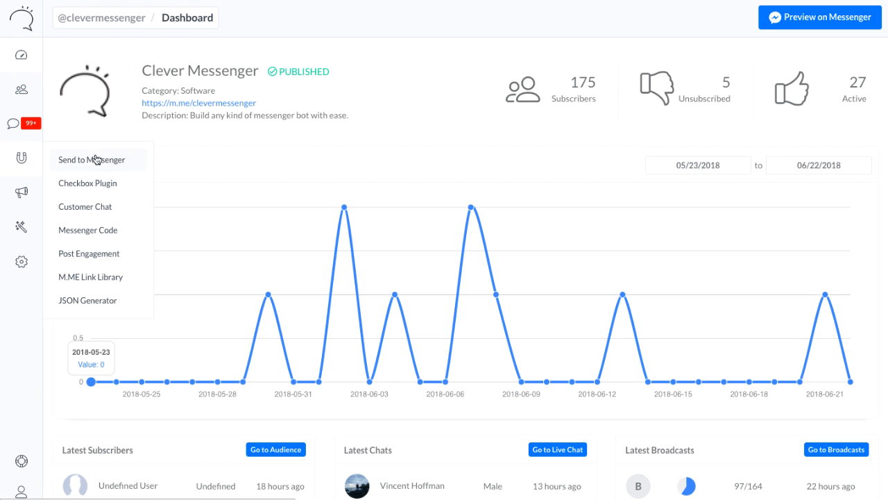
left_click(124, 209)
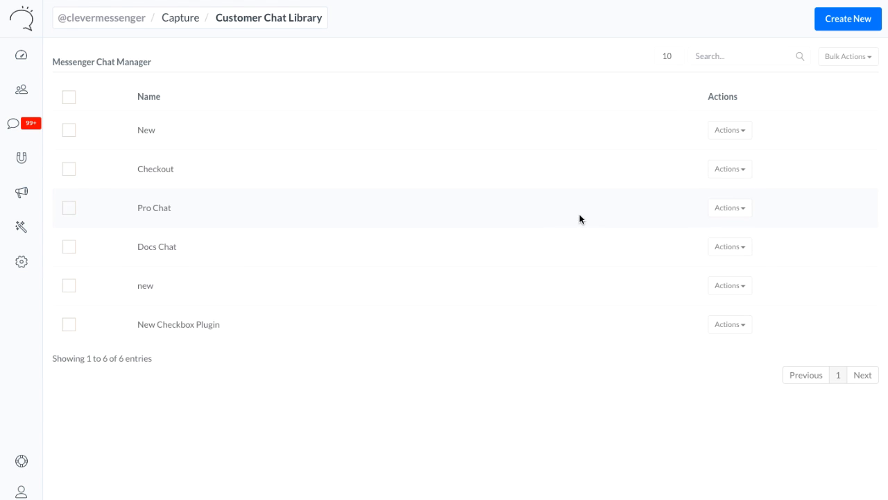
Delete the "New Checkbox Plugin" chat widget from the library and confirm the deletion.
left_click(68, 326)
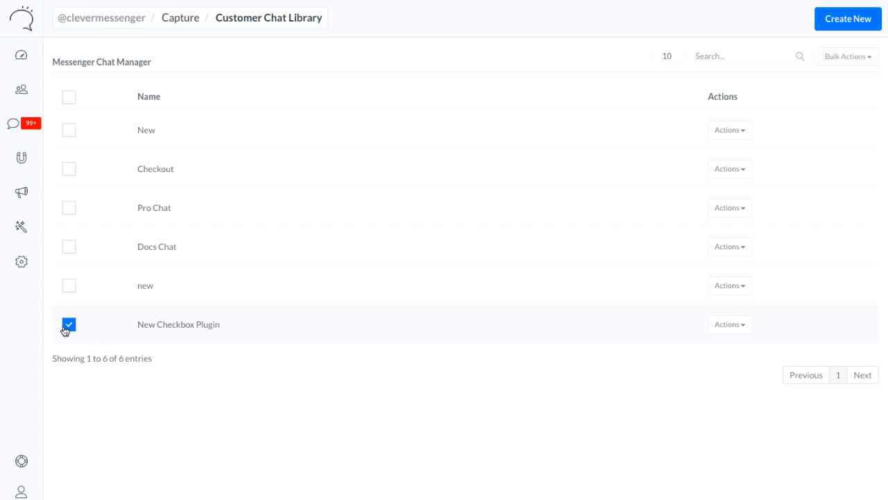
left_click(745, 331)
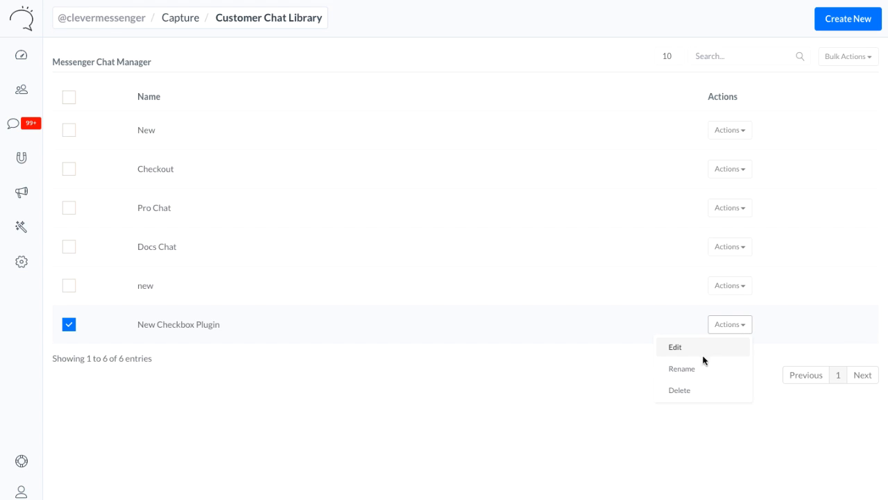
left_click(684, 392)
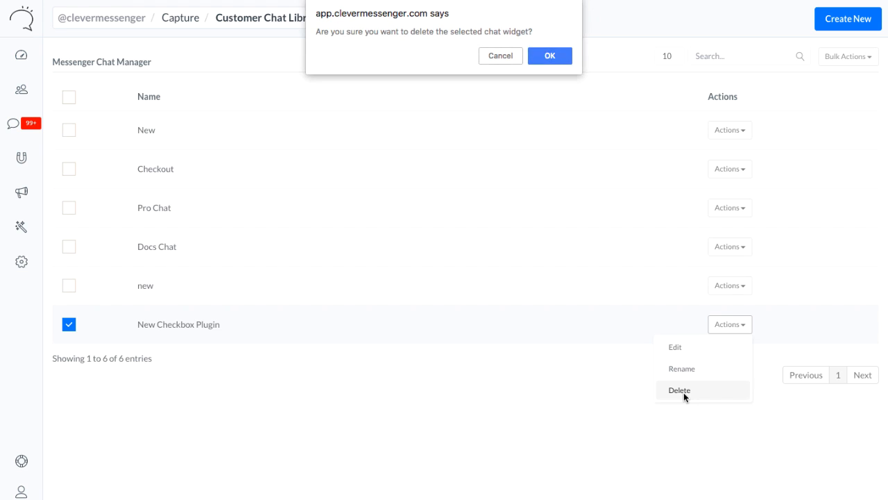
left_click(551, 57)
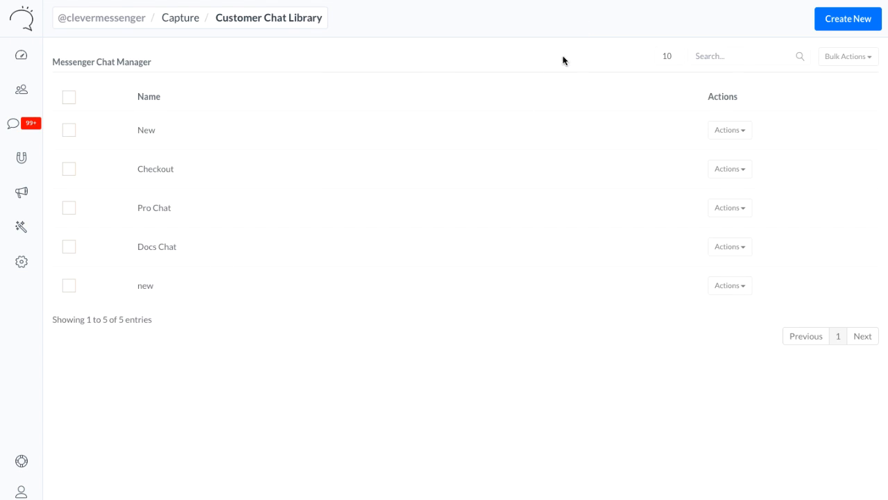
left_click(743, 291)
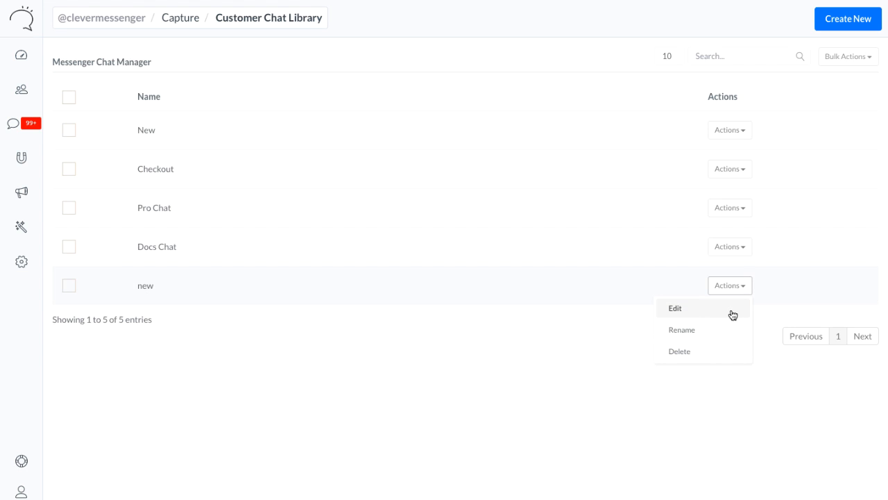
left_click(668, 435)
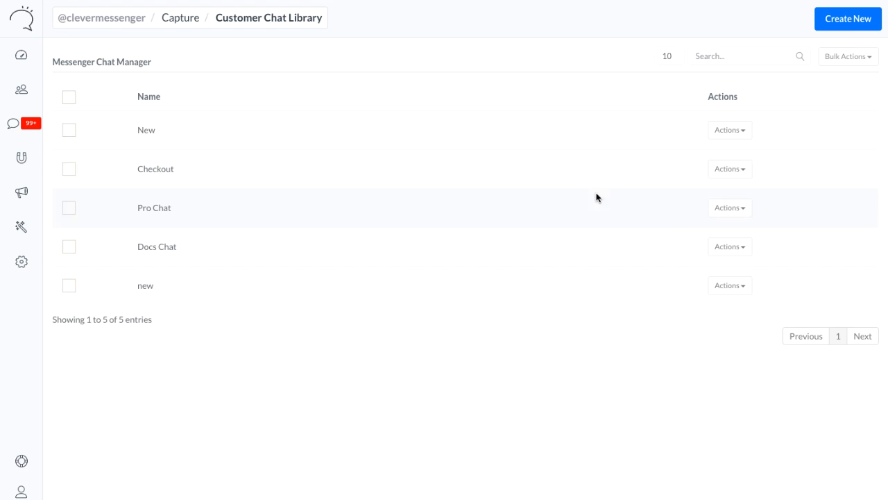
Create a new chat widget named "New Customer Chat Widget".
left_click(837, 23)
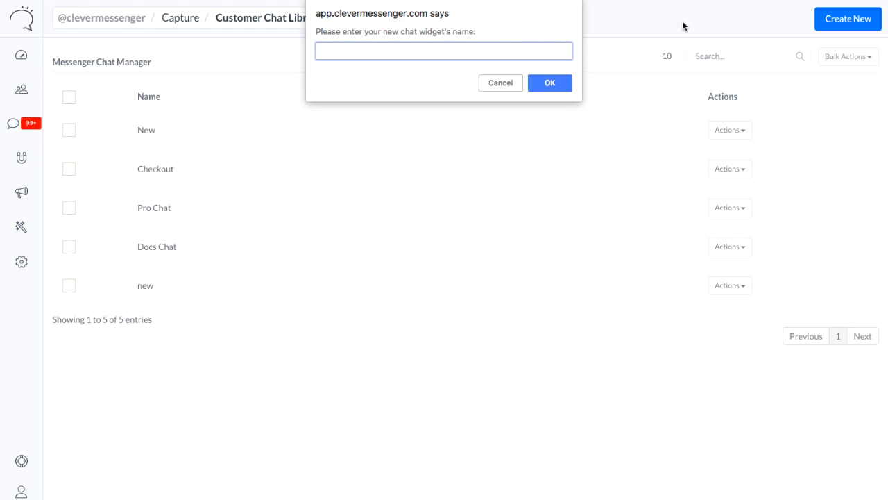
type("New Customer Chat")
key("BackSpace")
key("BackSpace")
key("BackSpace")
key("BackSpace")
key("BackSpace")
type("Chat Widget")
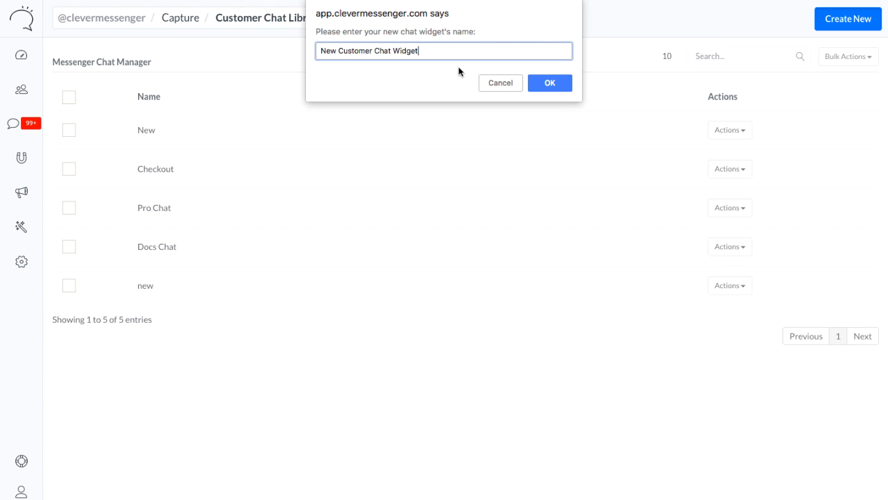
key("Return")
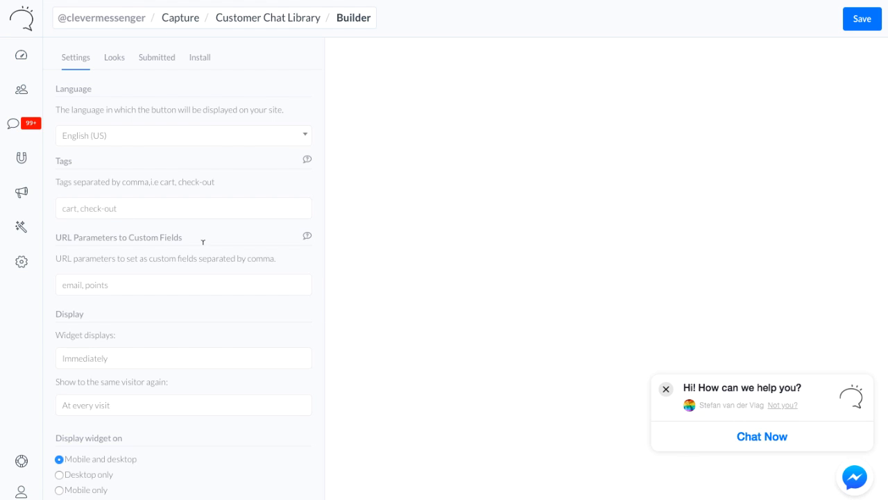
Switch the widget language to Español to preview it, and set it back to English (US).
left_click(117, 140)
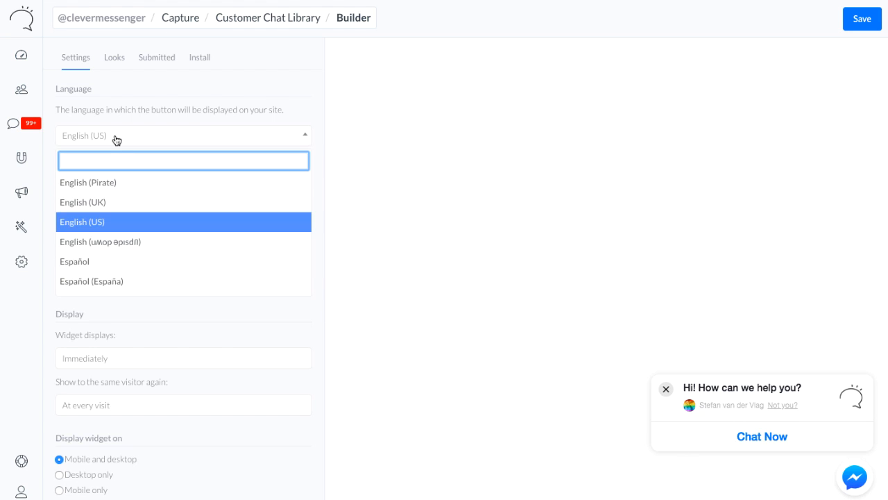
left_click(101, 265)
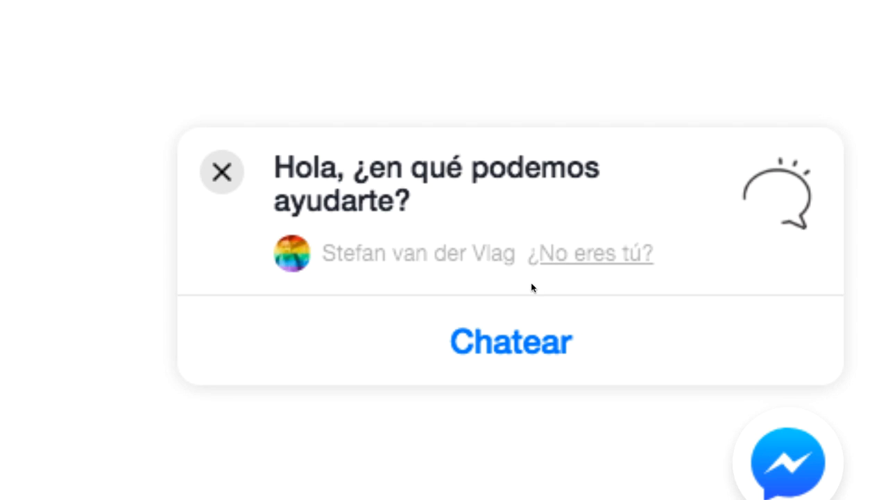
left_click(185, 141)
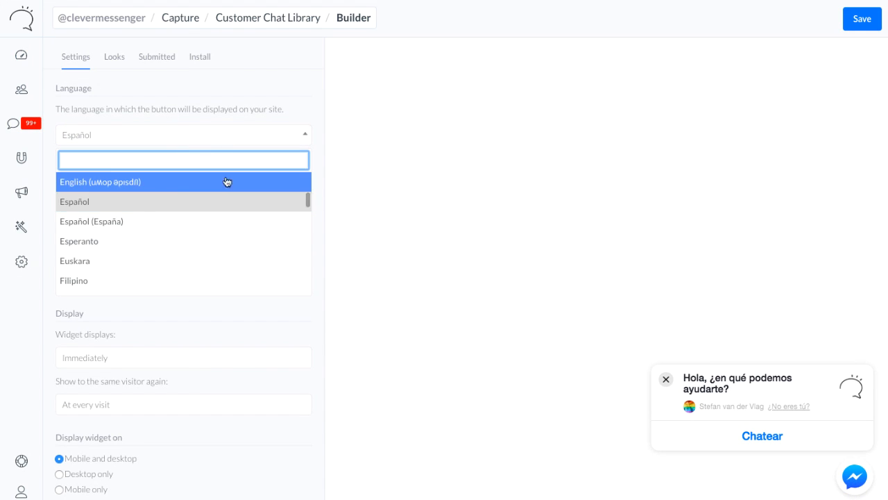
scroll(139, 188, "up", 3)
scroll(140, 188, "down", 2)
left_click(101, 236)
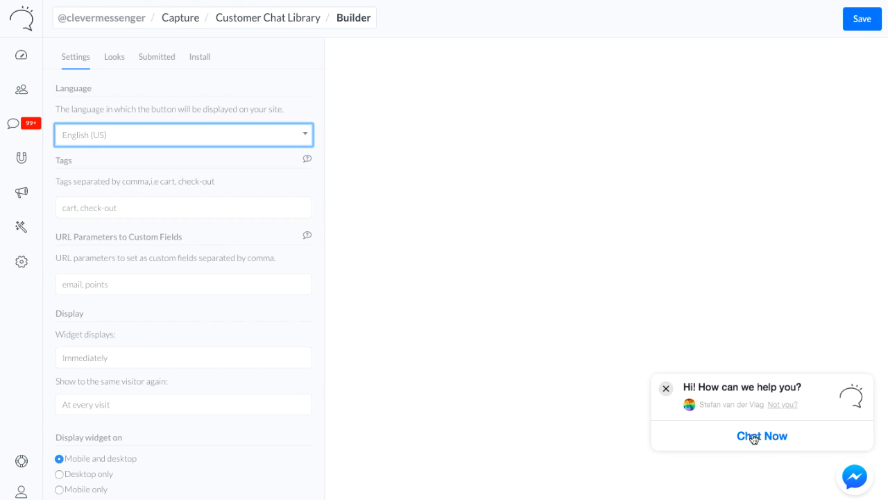
Set the widget's tag to "chatted-with-widget".
left_click(231, 174)
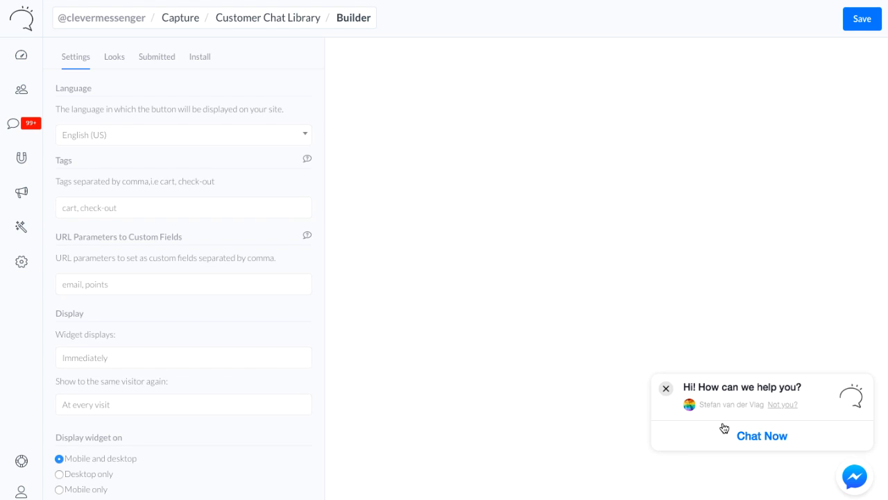
left_click(238, 286)
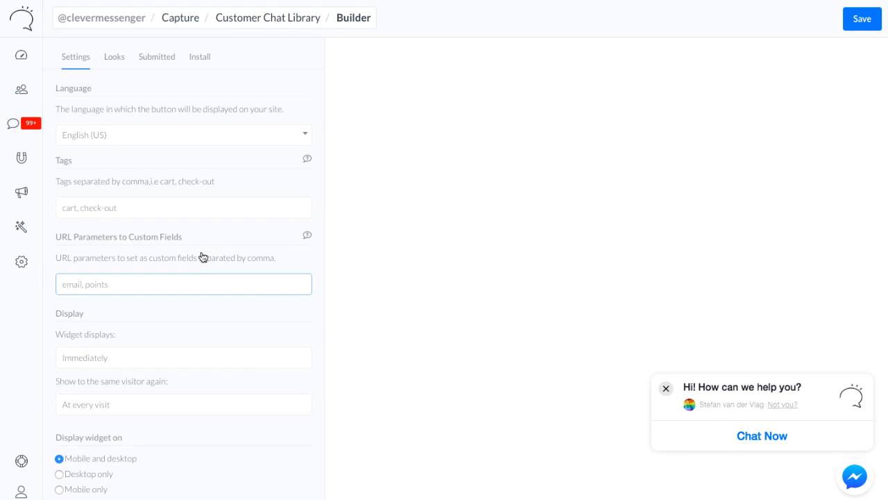
left_click(189, 207)
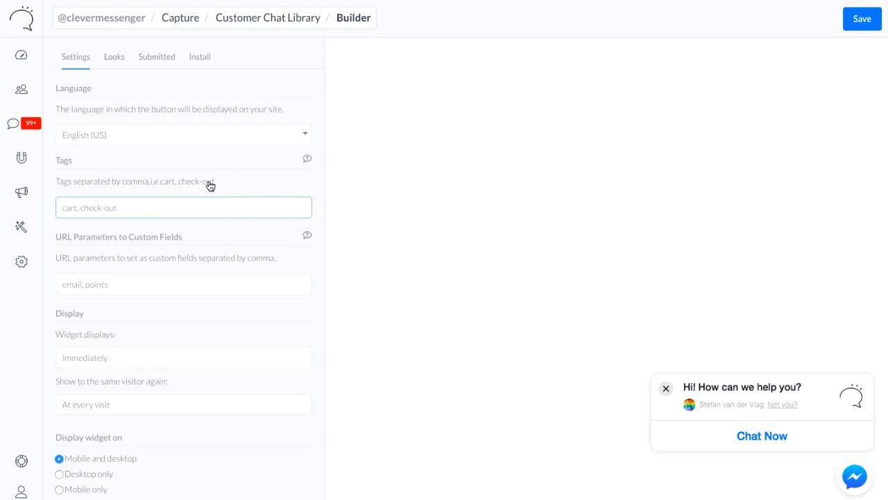
left_click(161, 203)
type("seen")
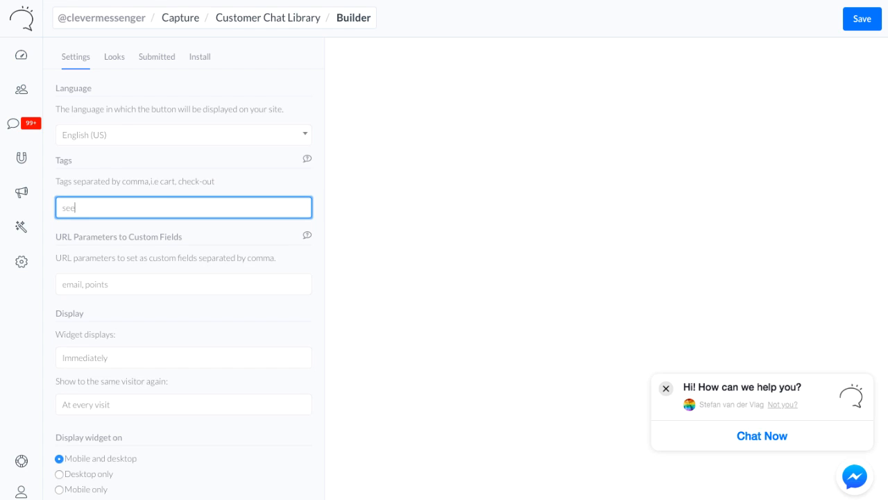
key("BackSpace")
key("BackSpace")
key("BackSpace")
key("BackSpace")
type("chatted-with-widget")
left_click(179, 184)
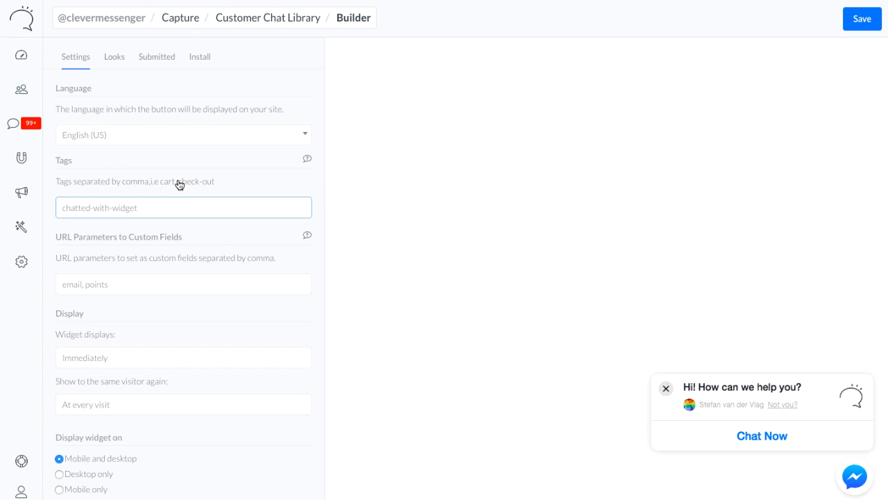
left_click(154, 174)
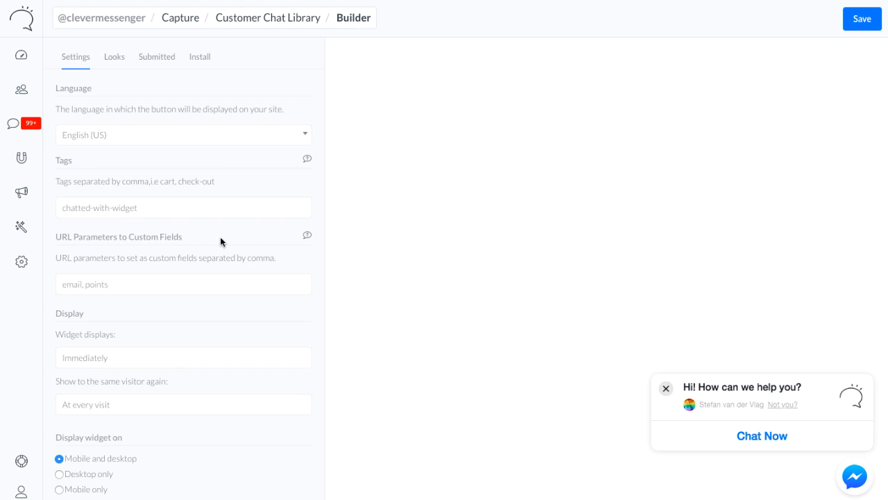
Review the options for when the widget displays and when it is shown again to the same visitor.
scroll(271, 229, "down", 1)
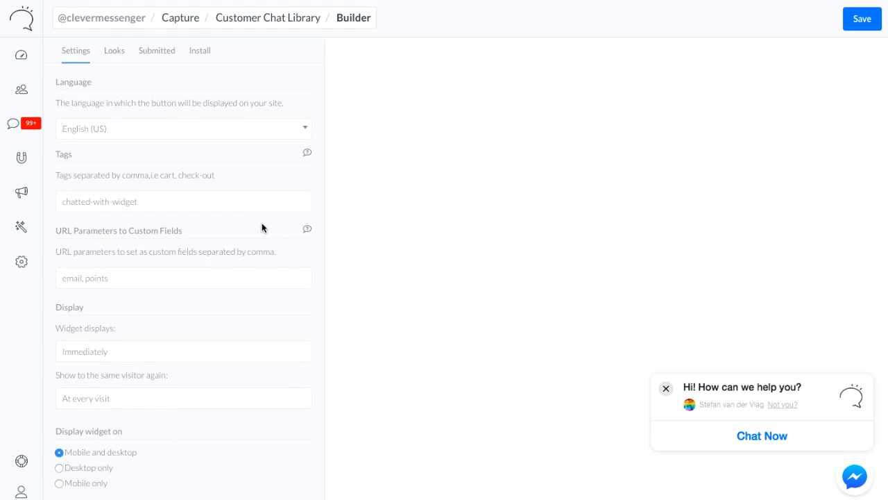
scroll(236, 224, "down", 1)
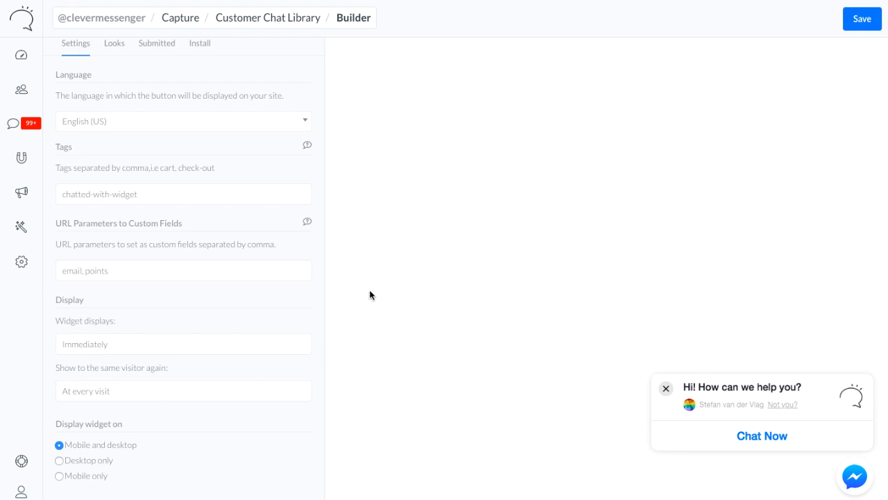
left_click(122, 344)
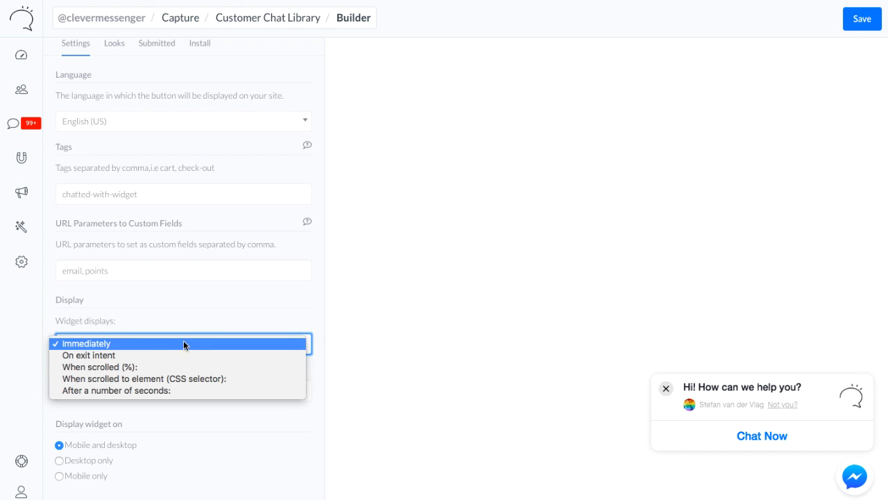
left_click(215, 404)
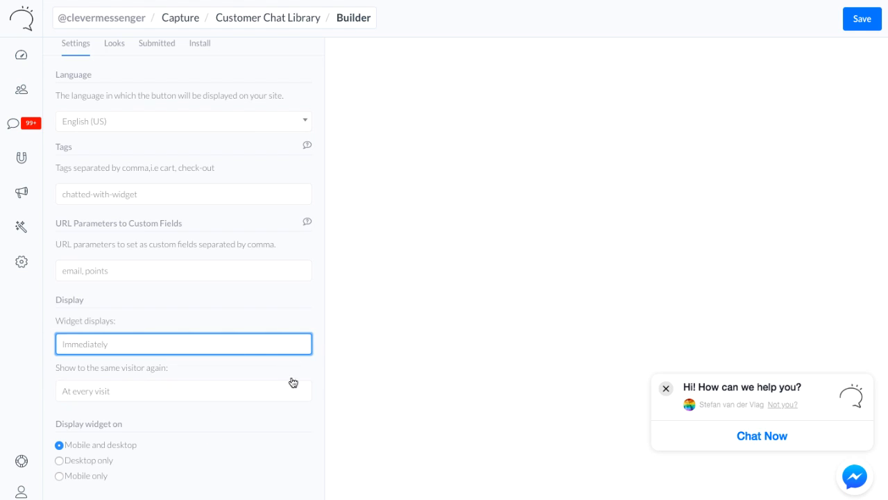
left_click(213, 395)
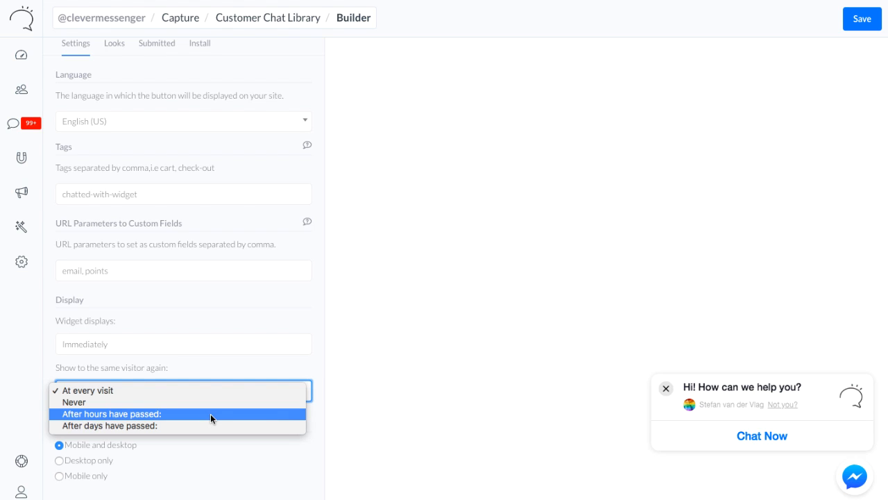
left_click(154, 391)
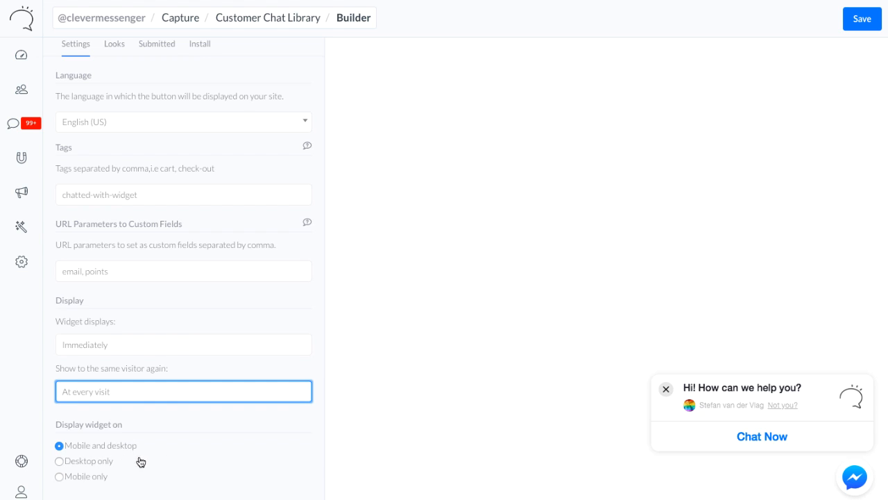
scroll(278, 250, "up", 1)
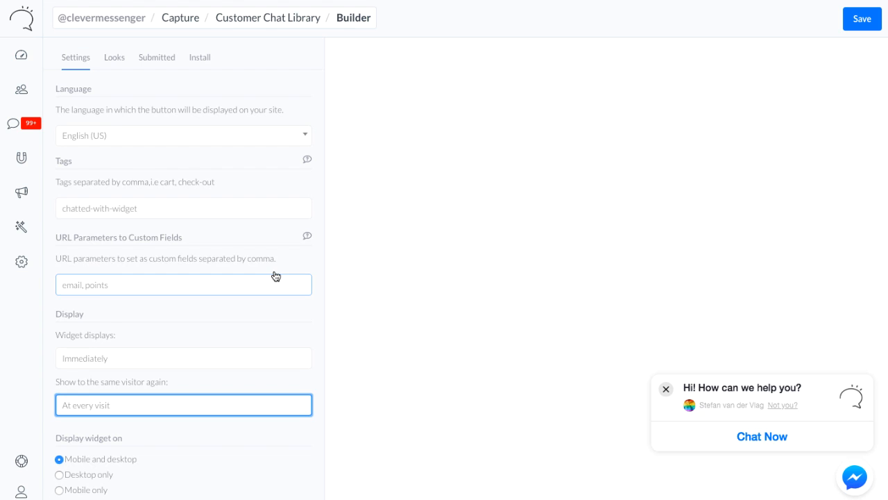
Open the widget's appearance settings and review the loading state options for how it will show.
left_click(113, 63)
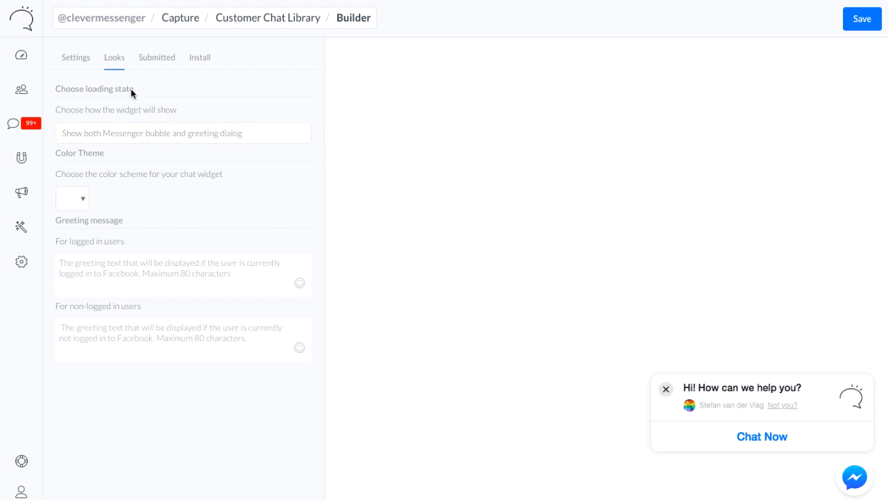
left_click(257, 130)
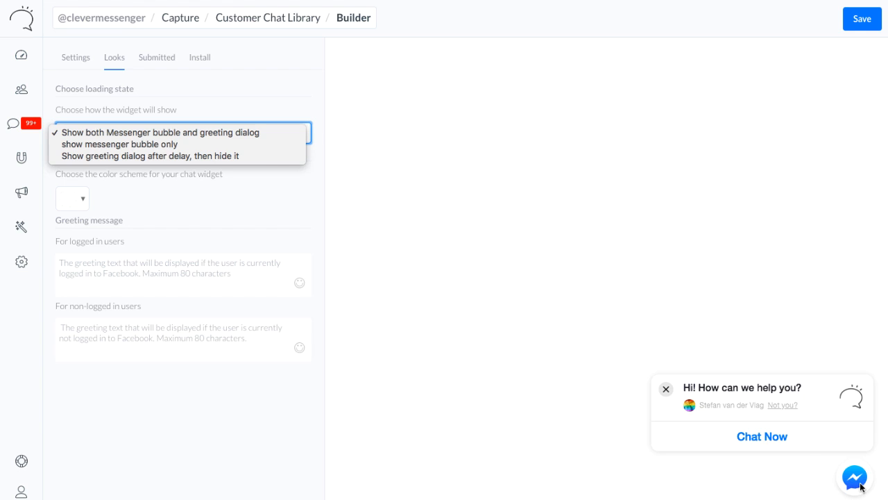
left_click(404, 275)
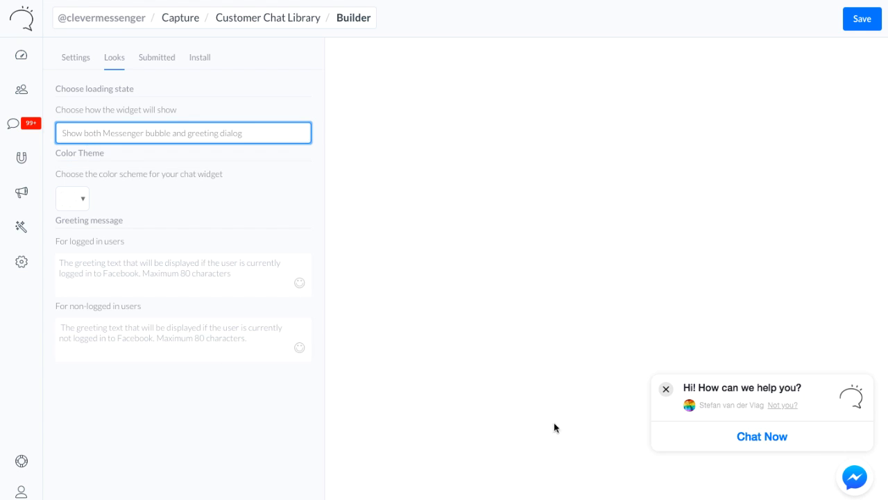
Open the chat preview, try the color theme #ea9999 on it, and set the theme to blue #0a82fb.
left_click(760, 436)
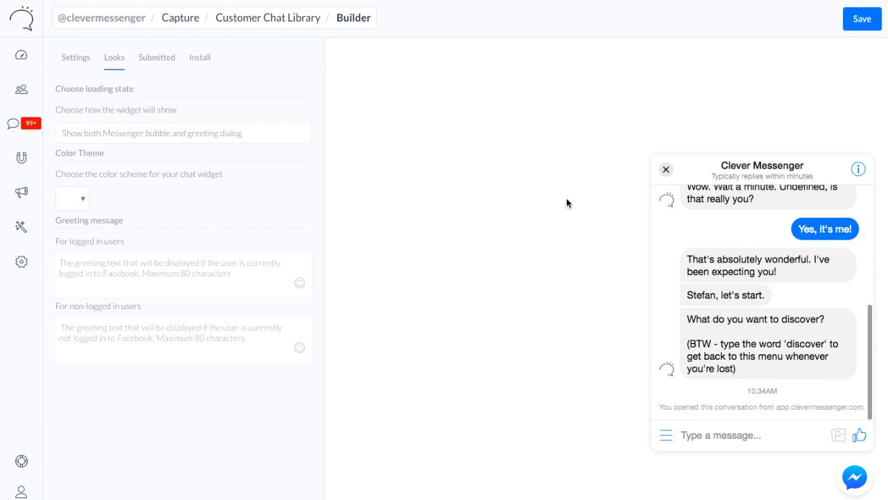
left_click(70, 201)
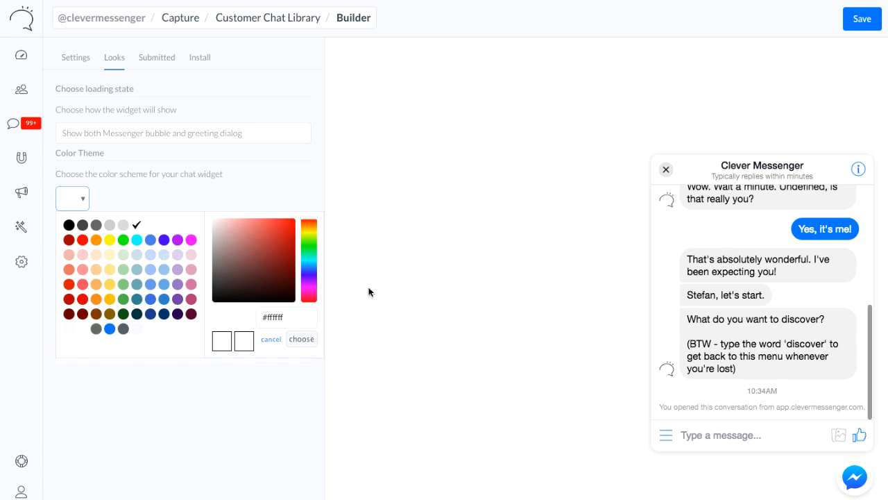
left_click(82, 271)
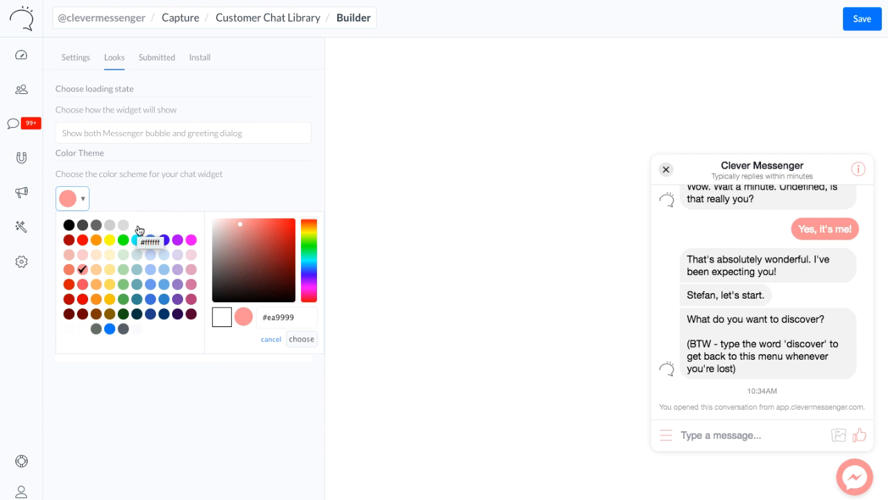
left_click(109, 329)
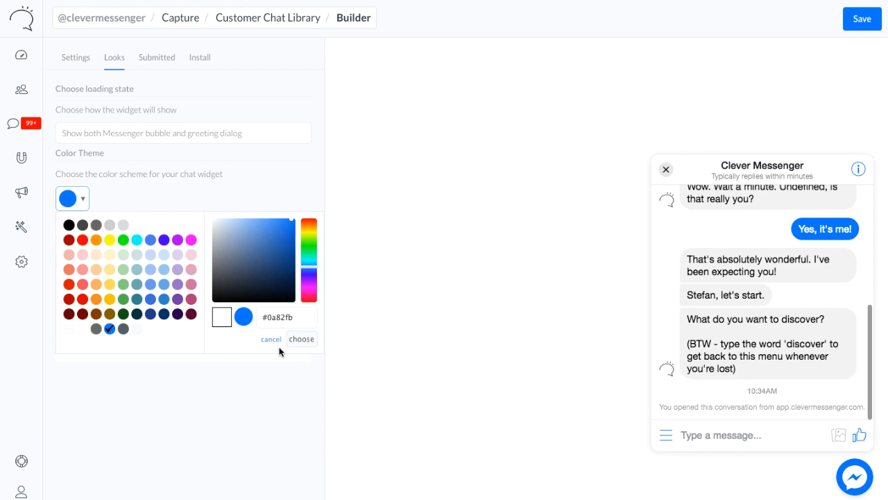
left_click(301, 339)
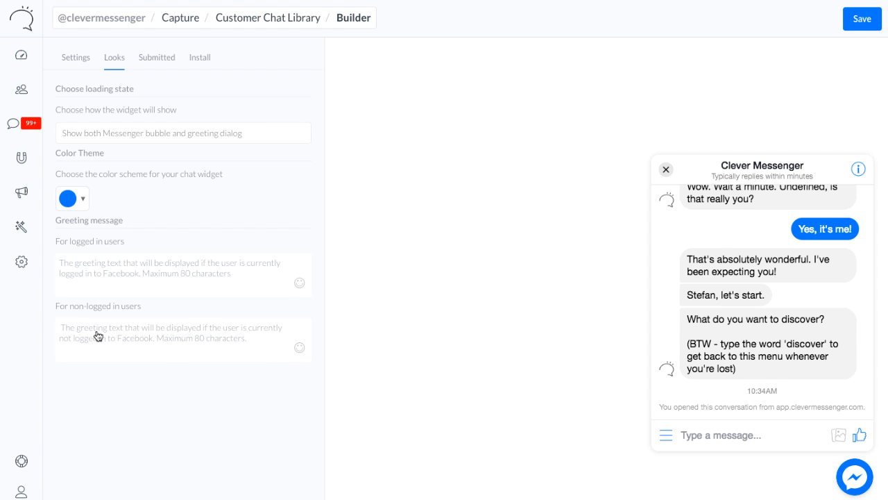
Write the greeting for logged-in users as "Hey, how can we help you?" followed by a pointing-down hand and a grinning emoji.
left_click(139, 276)
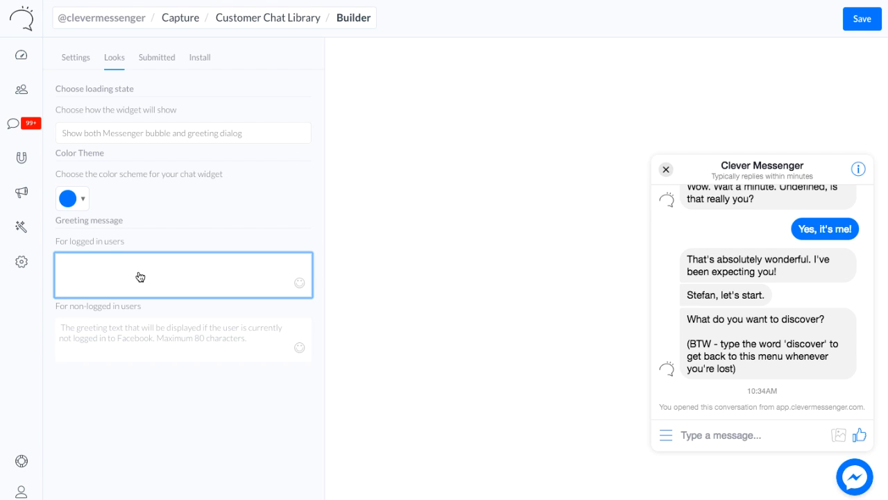
type("H")
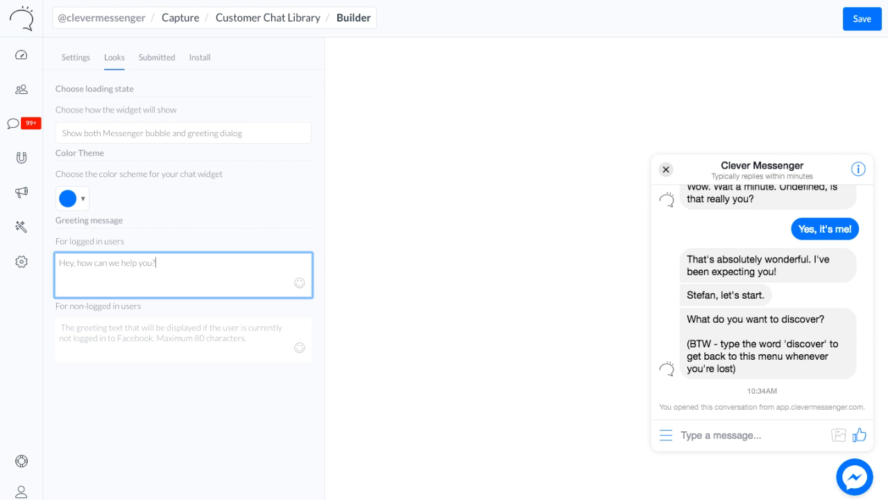
left_click(299, 283)
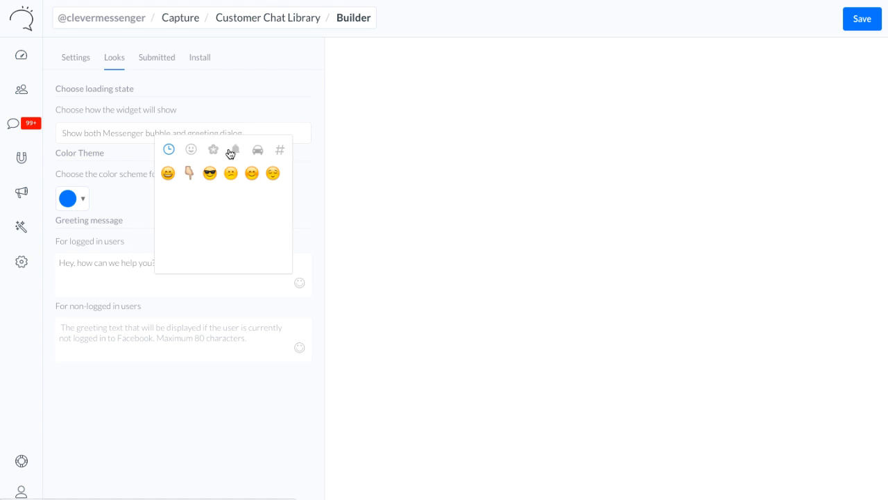
left_click(190, 174)
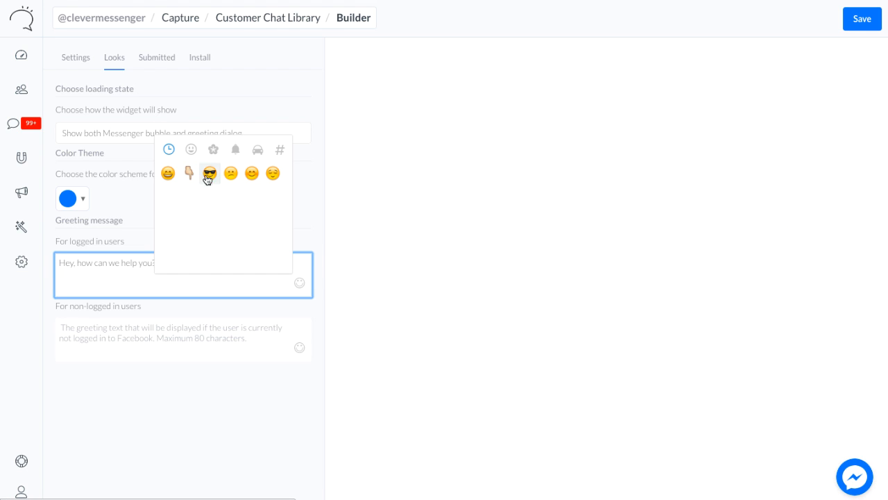
left_click(168, 173)
left_click(142, 205)
Remove the pointing-down hand emoji from the greeting for logged-in users, keeping the grinning emoji.
left_click(189, 263)
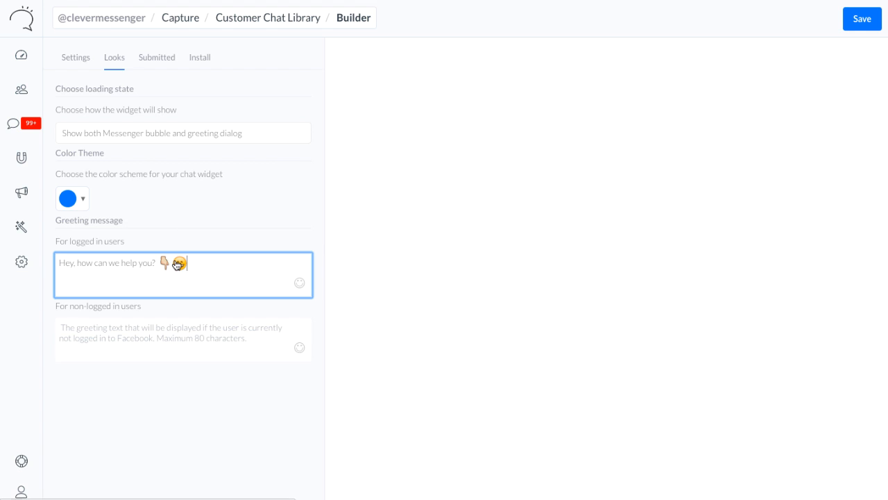
key("Left")
key("BackSpace")
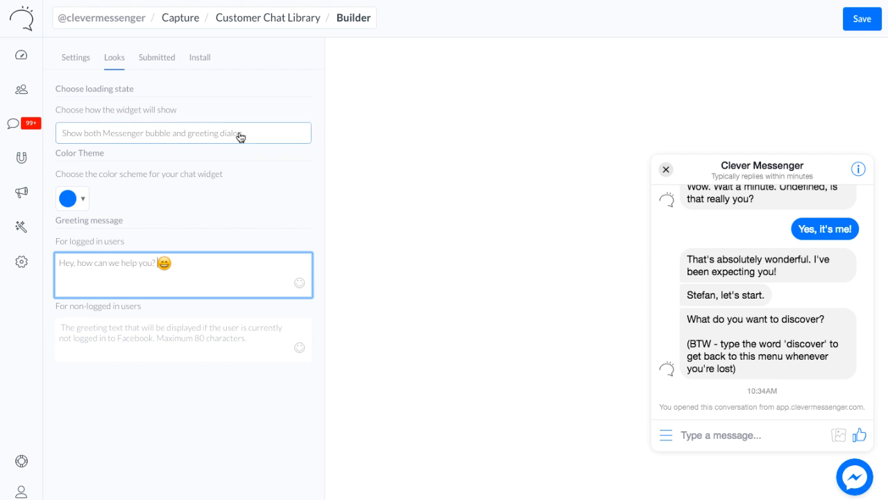
Set the Welcome Message flow to send after submission, only once per user, and preview that flow.
left_click(157, 59)
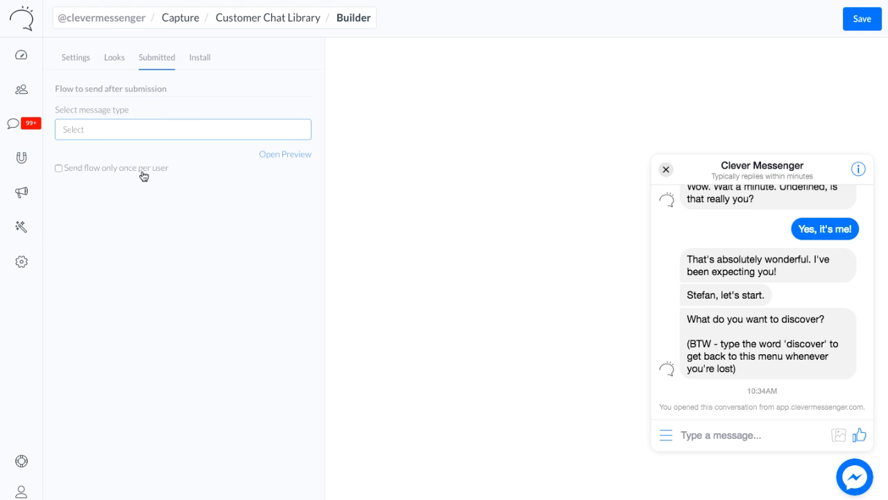
left_click(336, 96)
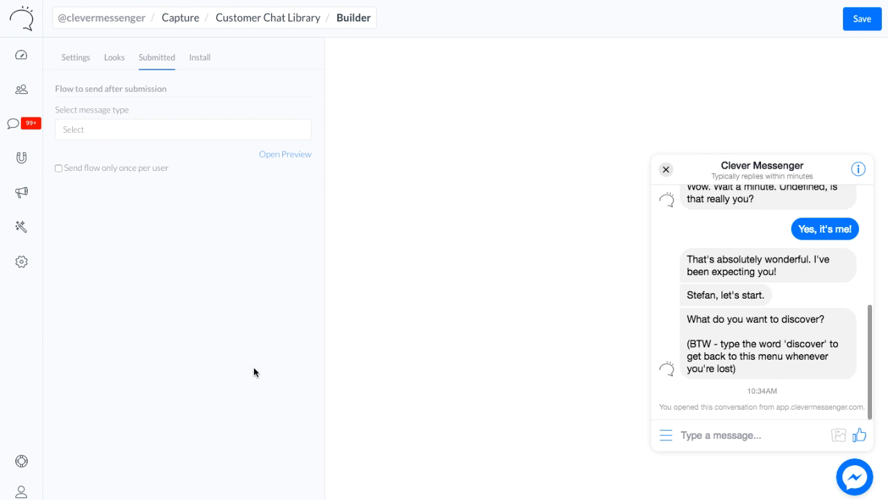
left_click(174, 135)
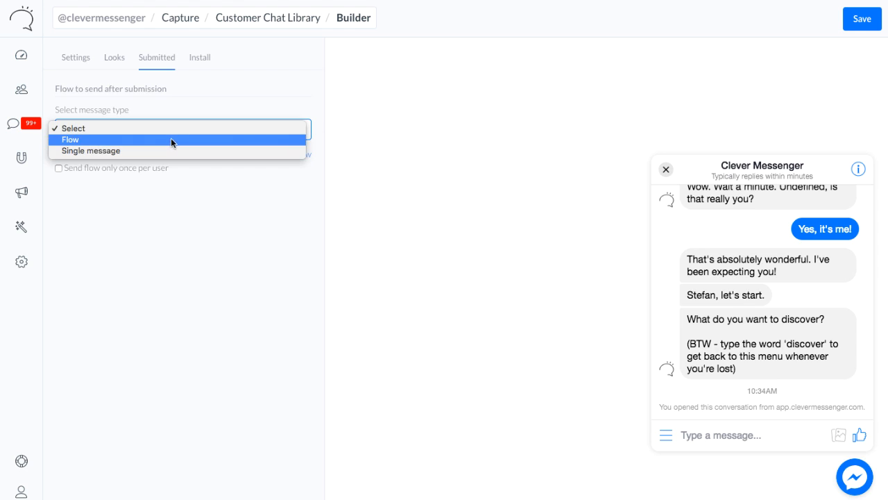
left_click(171, 139)
left_click(190, 170)
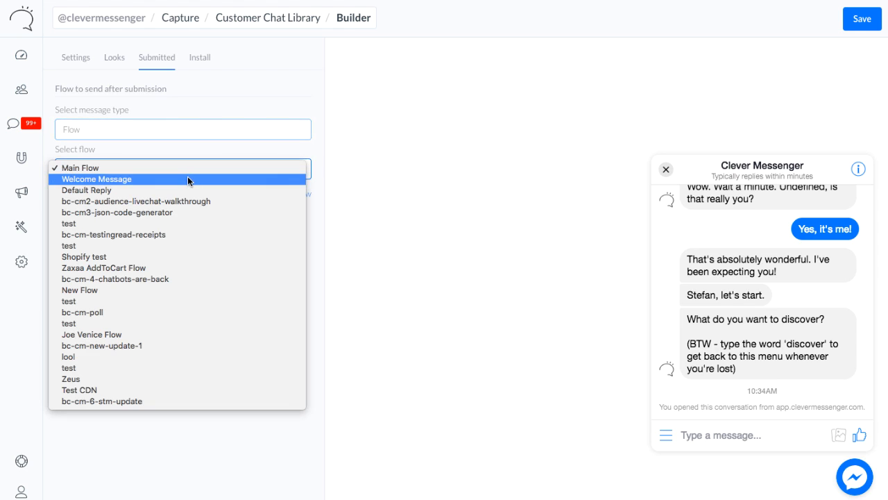
left_click(188, 178)
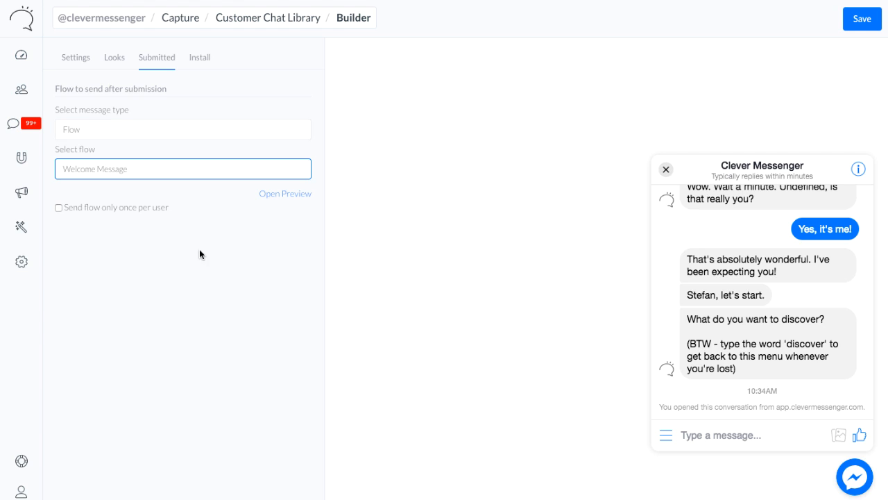
left_click(118, 209)
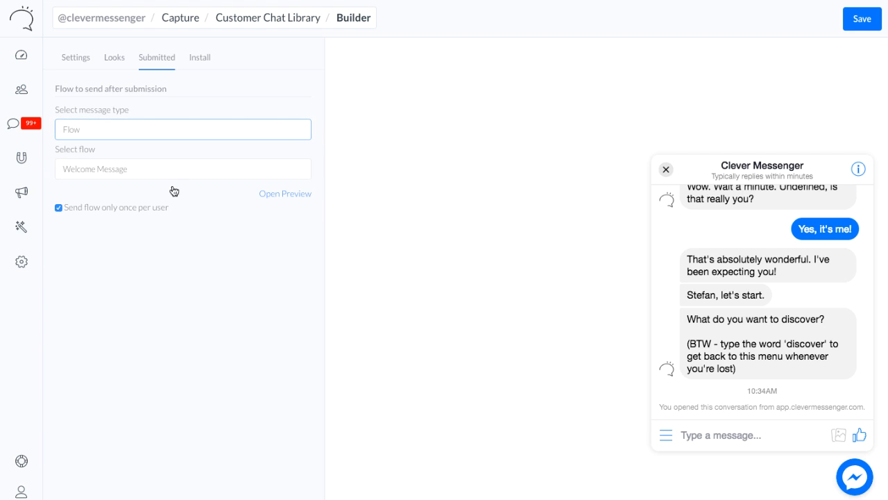
left_click(294, 194)
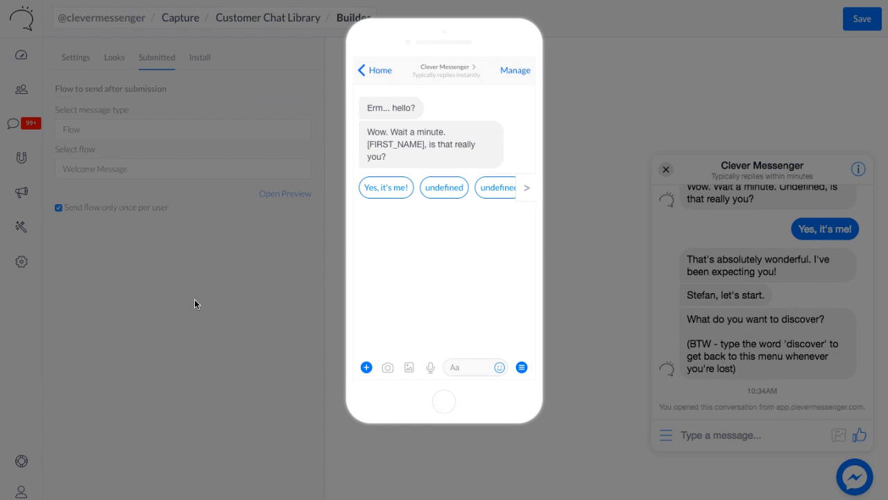
left_click(195, 260)
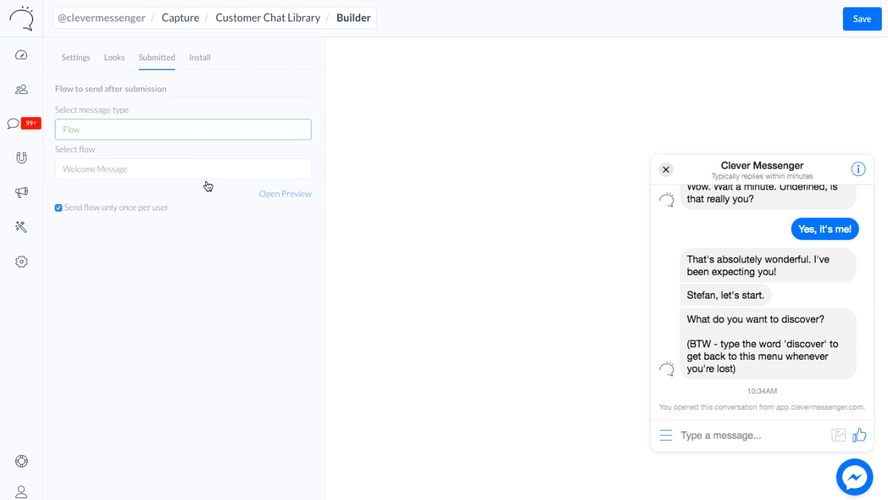
Save the chat widget and copy its installation code snippet.
left_click(199, 57)
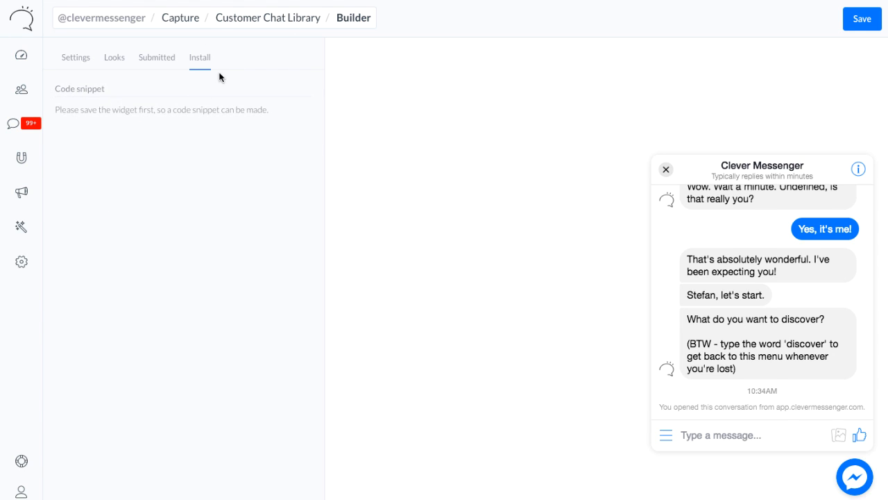
left_click(864, 23)
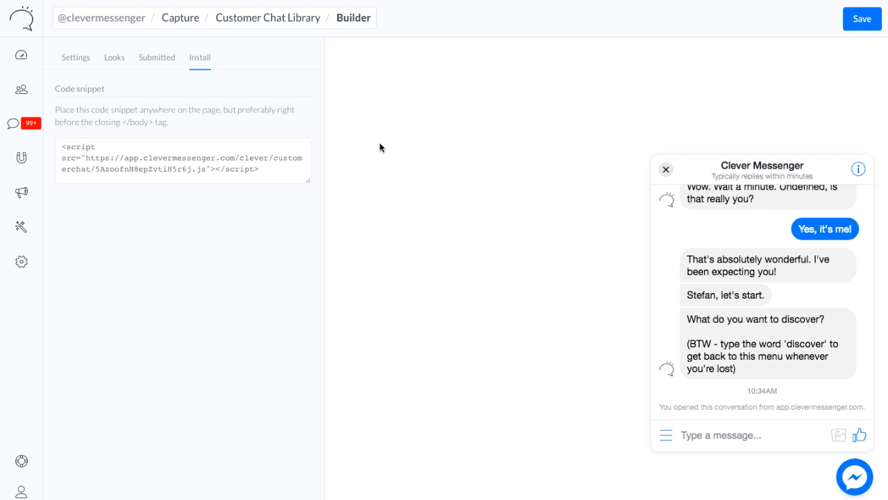
left_click(240, 168)
key("ctrl+c")
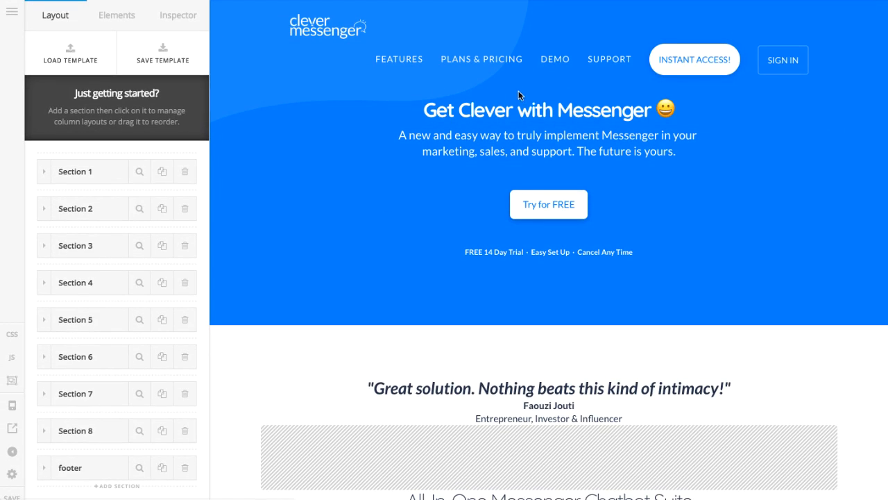
In the website's page builder, add a Classic Raw Content element below the Contact Us button in the "Big brand? No time?" section.
scroll(519, 94, "down", 8)
scroll(519, 99, "down", 15)
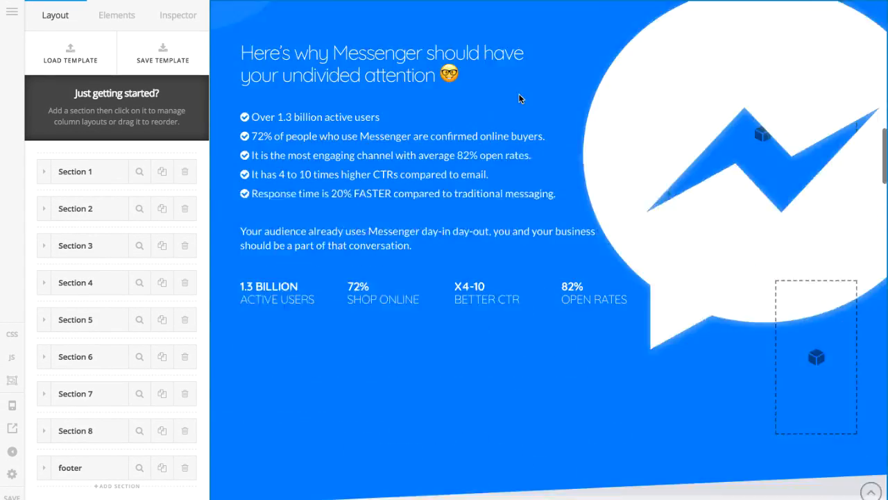
scroll(519, 98, "down", 15)
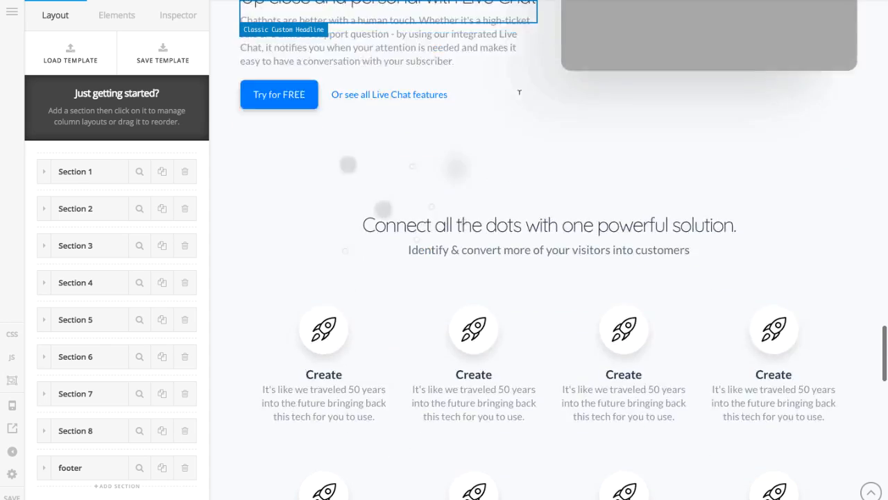
scroll(519, 91, "down", 4)
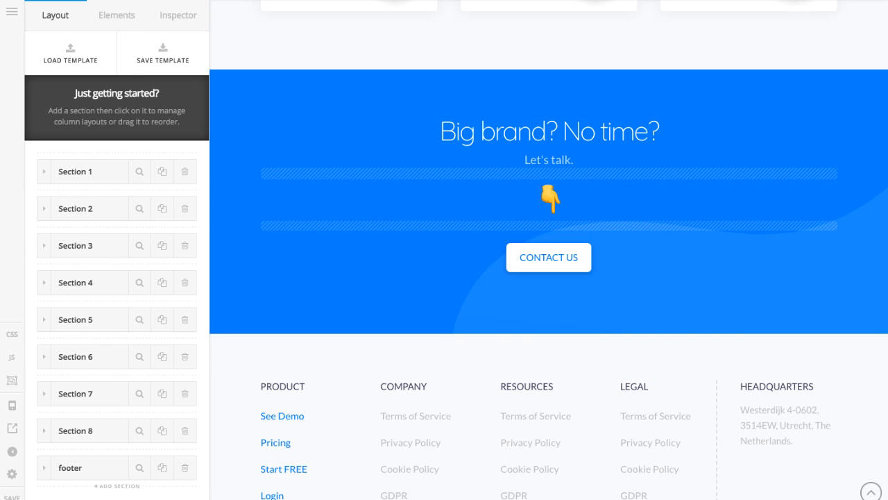
left_click(100, 16)
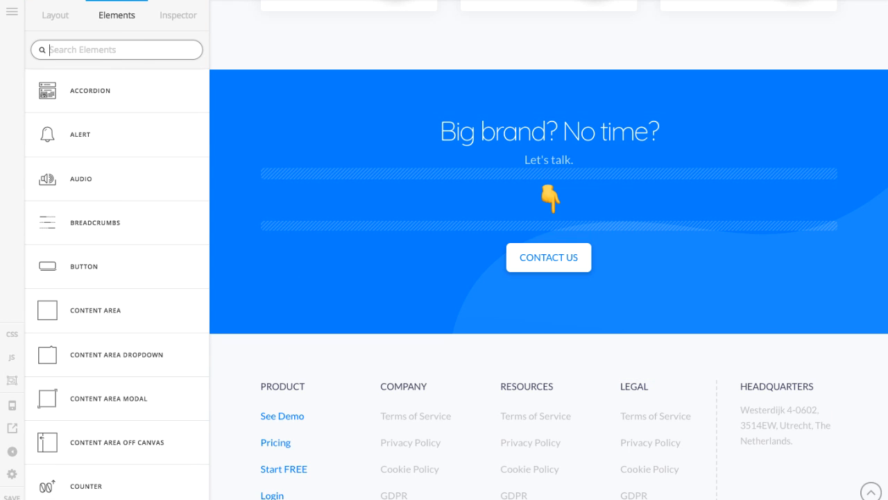
type("raw")
mouse_move(104, 85)
left_mouse_down()
mouse_move(279, 97)
mouse_move(396, 154)
mouse_move(521, 317)
left_mouse_up()
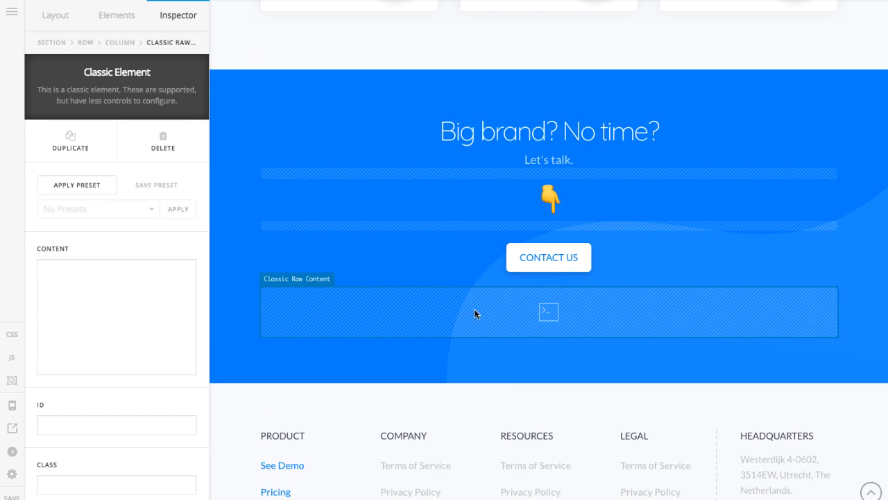
Paste the widget's code snippet as the content of the raw content element and save the page.
left_click(125, 308)
key("ctrl+v")
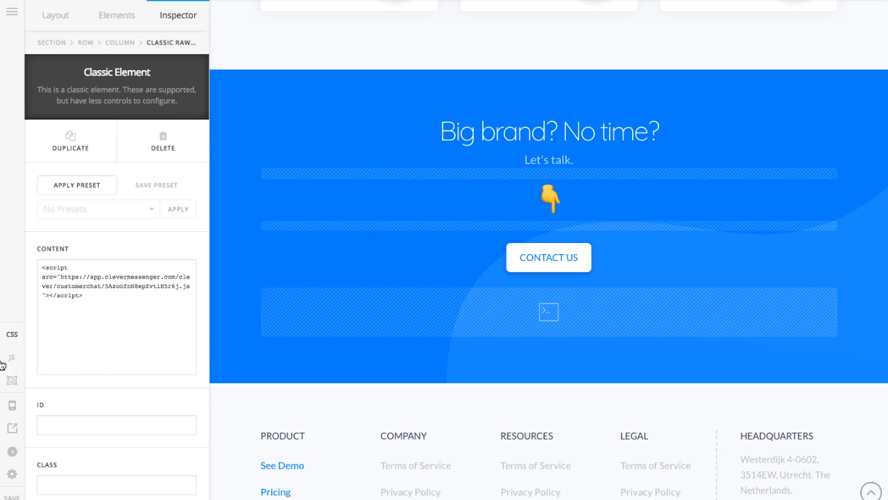
left_click(10, 490)
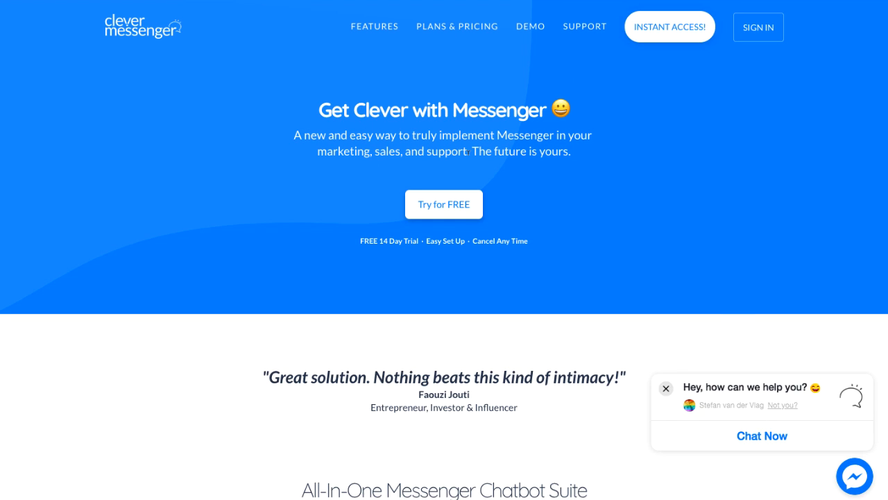
Test the chat widget on the live website by starting a chat, and view the widget as a logged-out visitor.
scroll(585, 123, "down", 15)
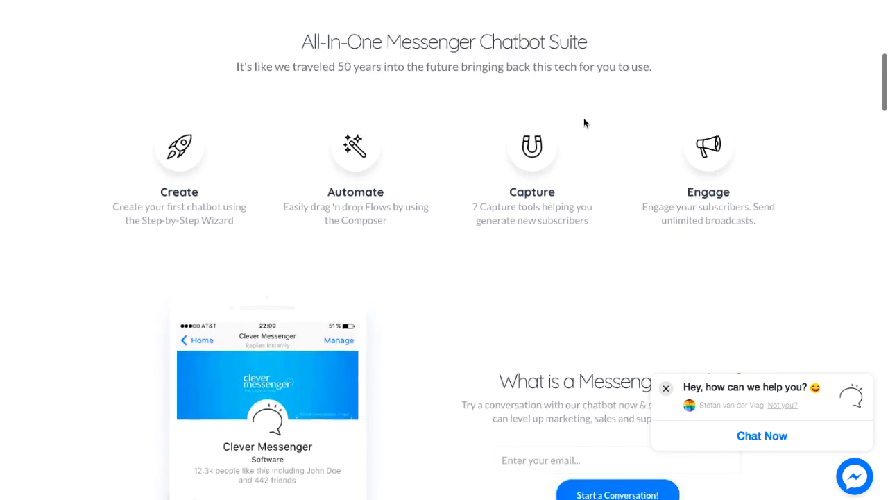
scroll(614, 375, "up", 1)
scroll(509, 220, "down", 4)
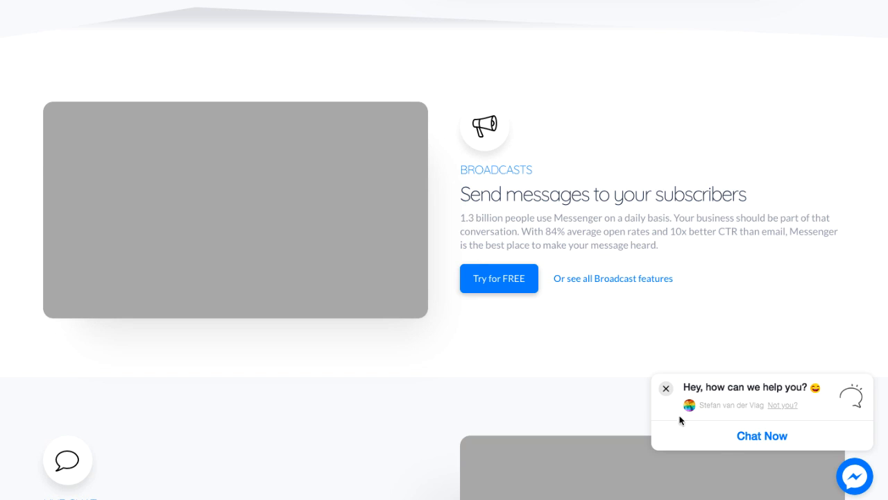
left_click(759, 436)
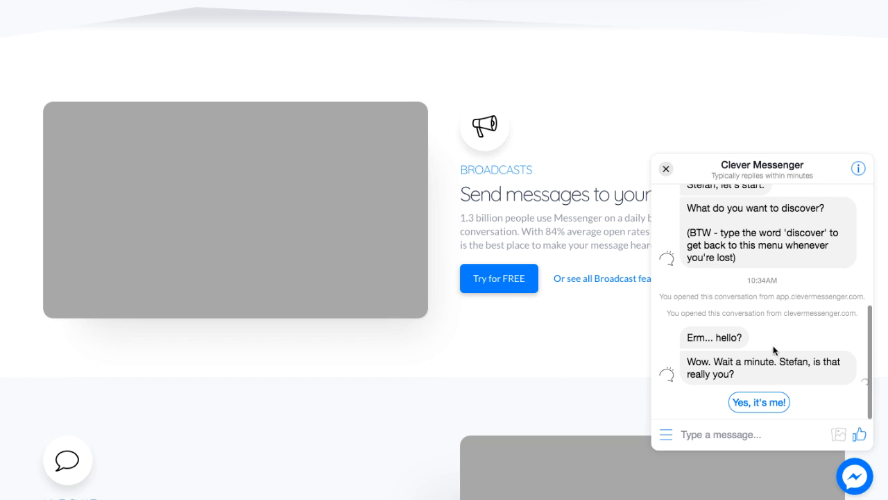
left_click(665, 437)
left_click(666, 436)
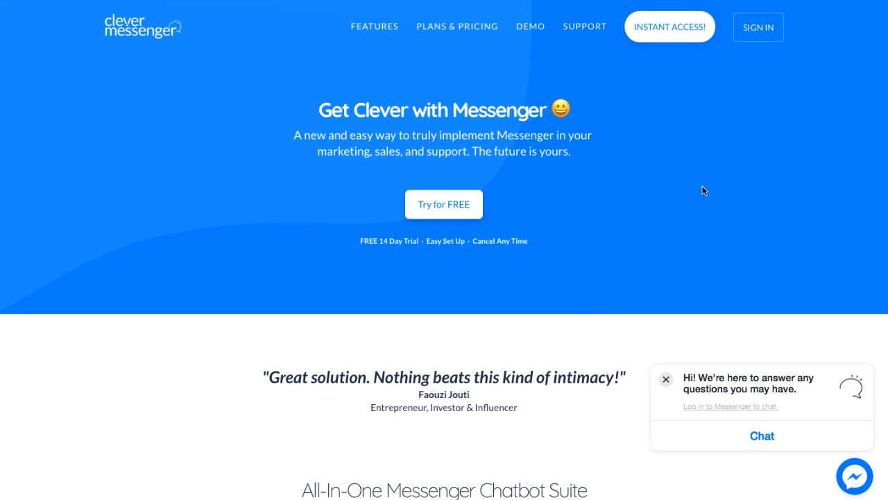
scroll(727, 248, "down", 2)
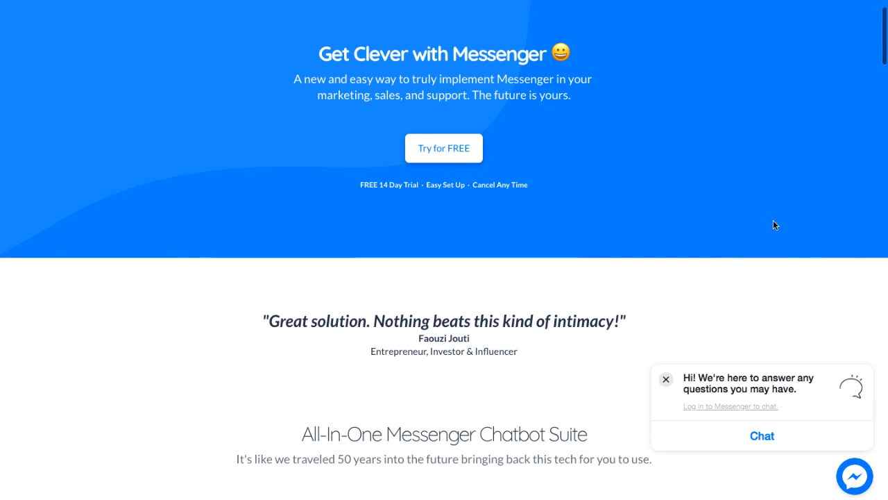